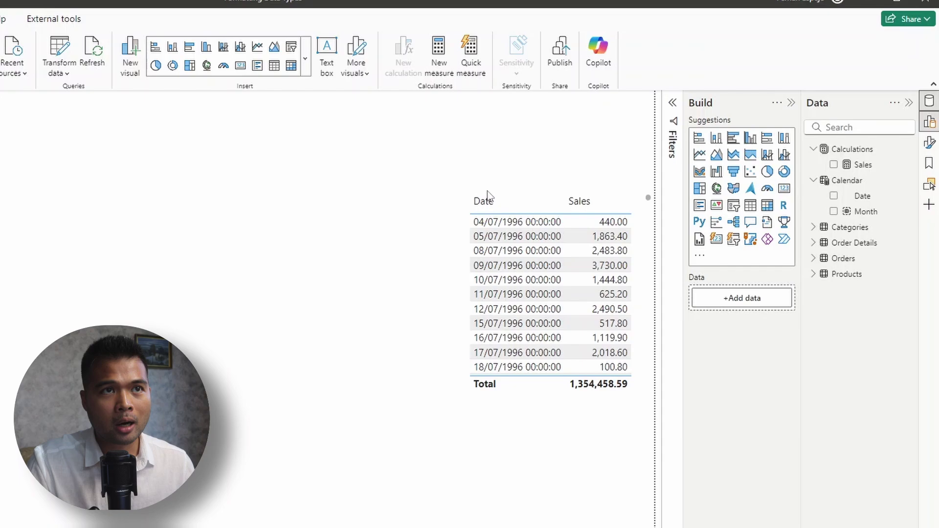
- Format the Sales measure as Currency with 0 decimal places, showing whole dollars
left_click(488, 195)
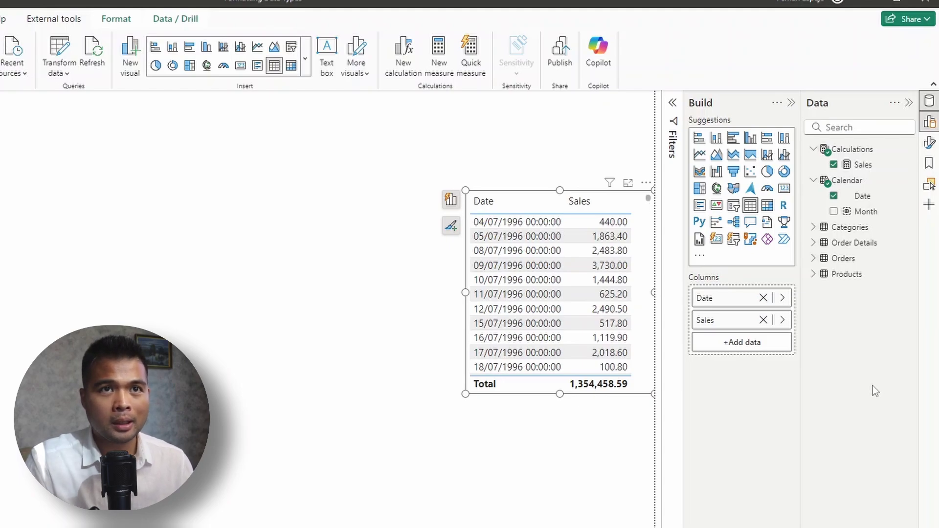
left_click(869, 170)
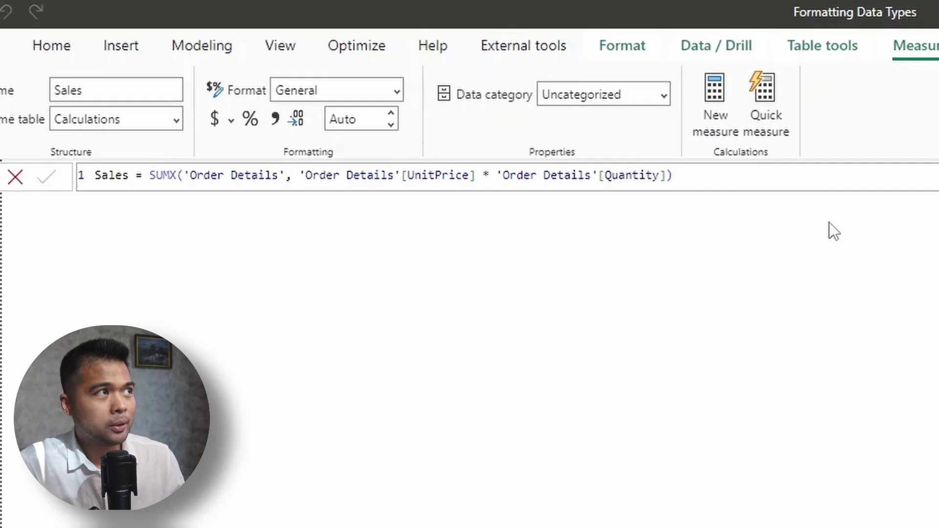
left_click(474, 99)
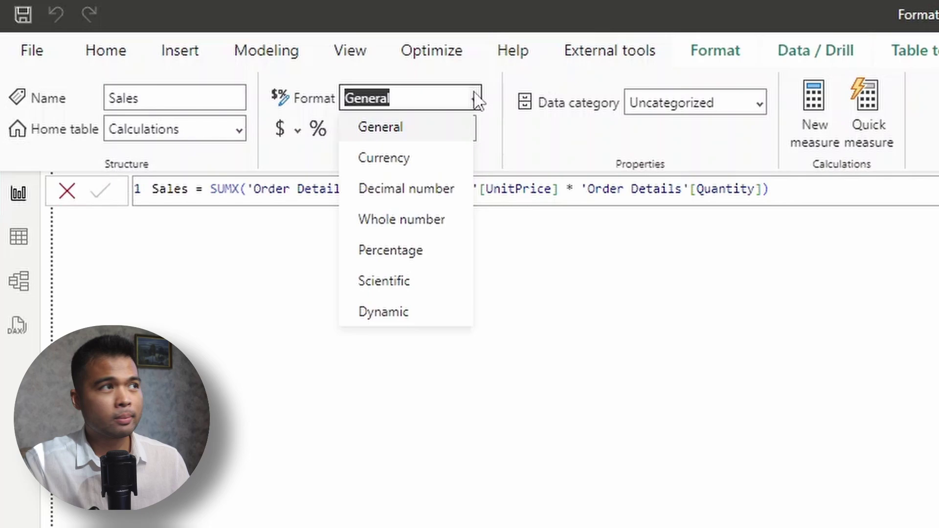
left_click(415, 162)
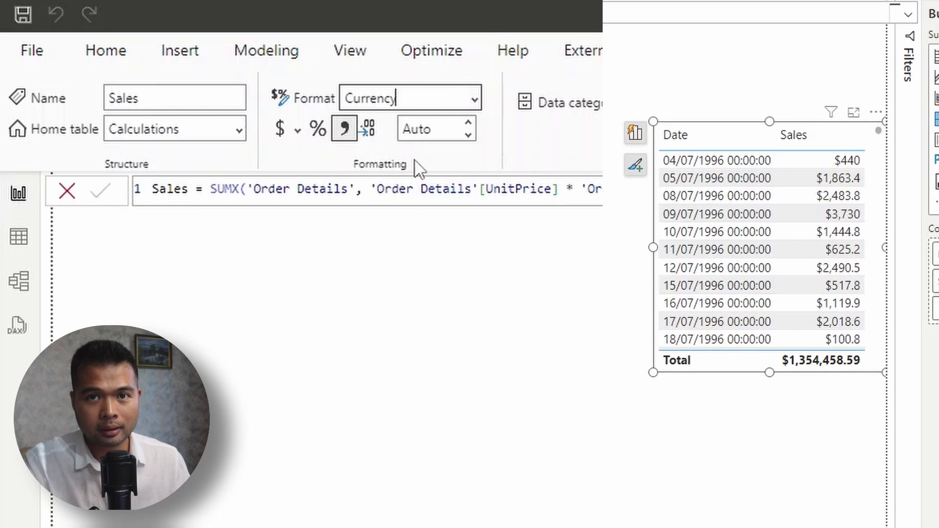
left_click(443, 131)
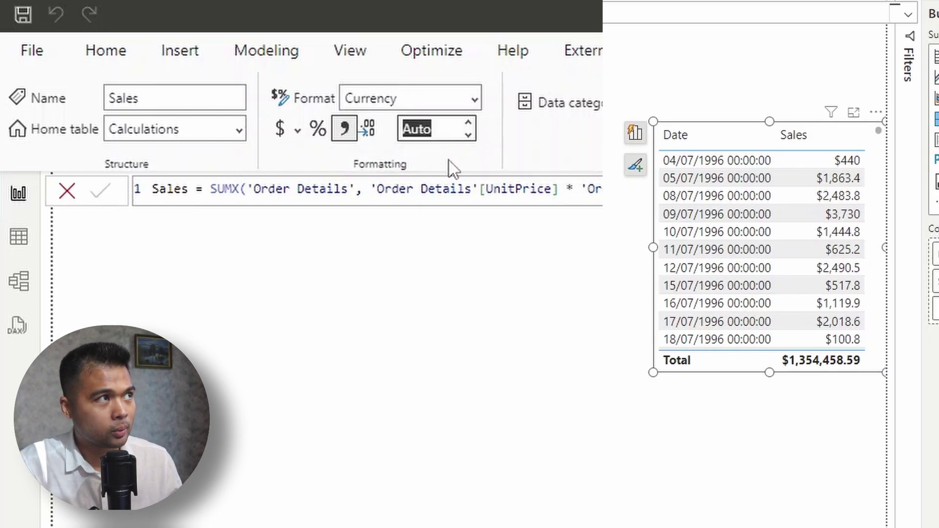
type("0")
key("BackSpace")
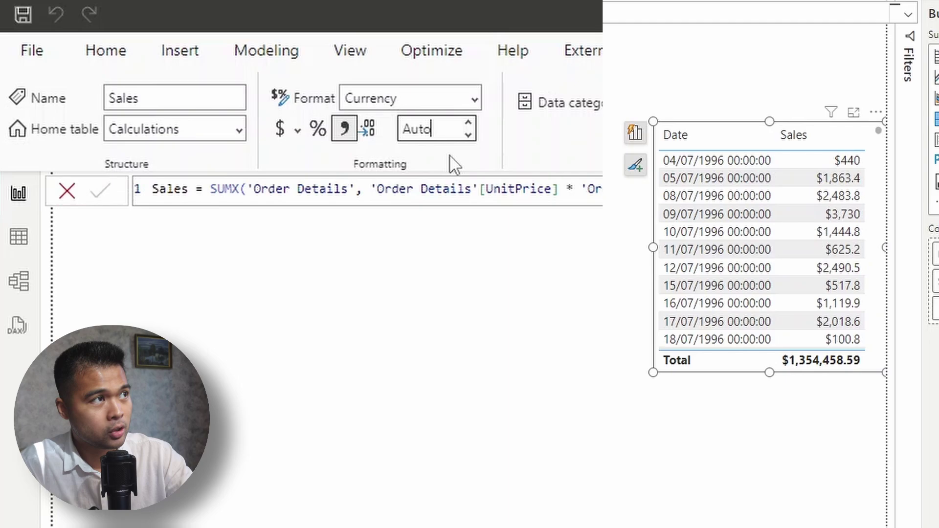
type("0")
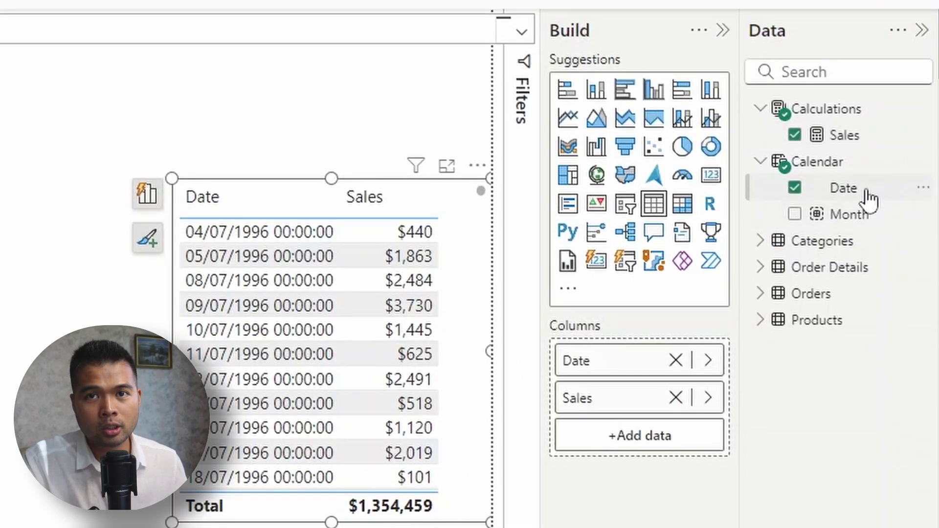
- Give the Calendar Date column the Short Date format so dates appear without times
left_click(866, 194)
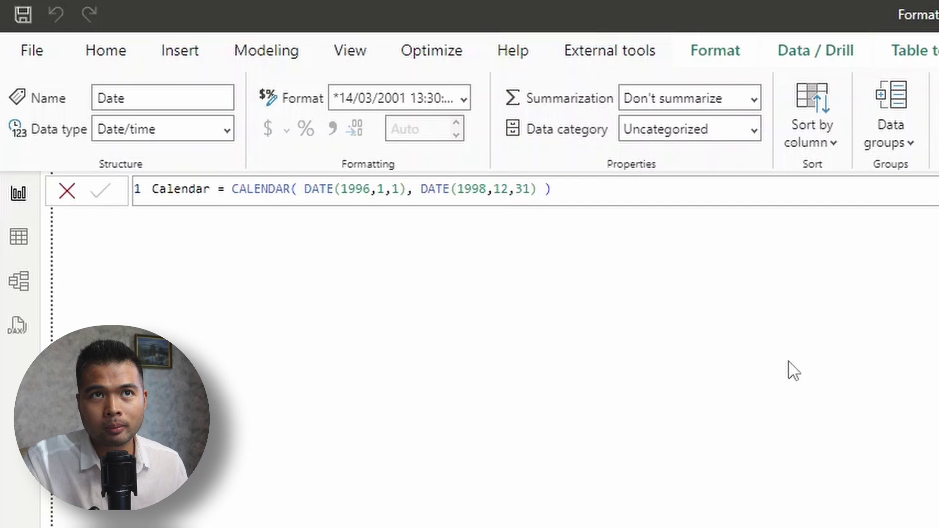
left_click(464, 100)
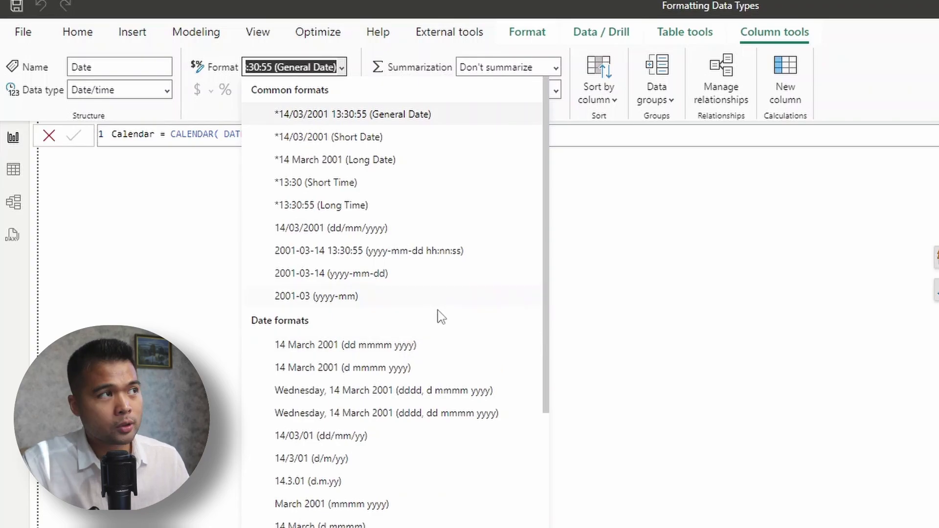
left_click(425, 141)
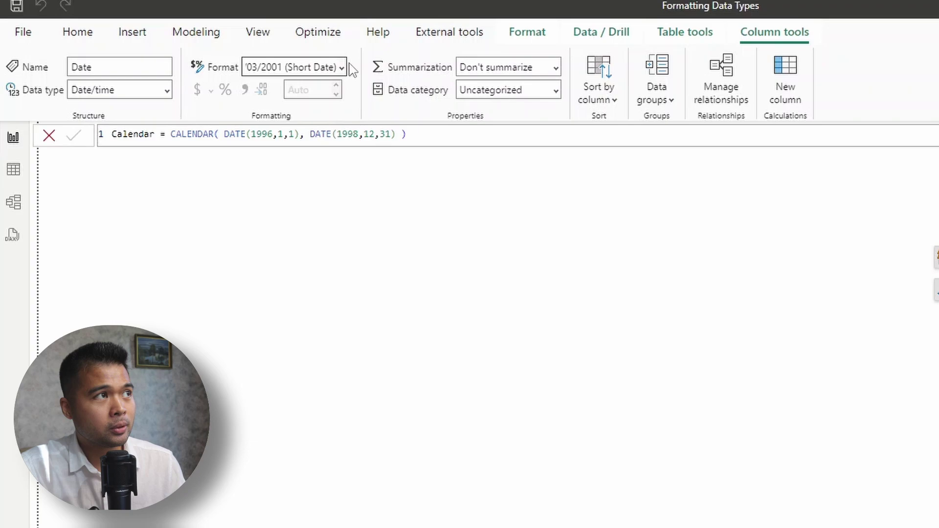
left_click(344, 70)
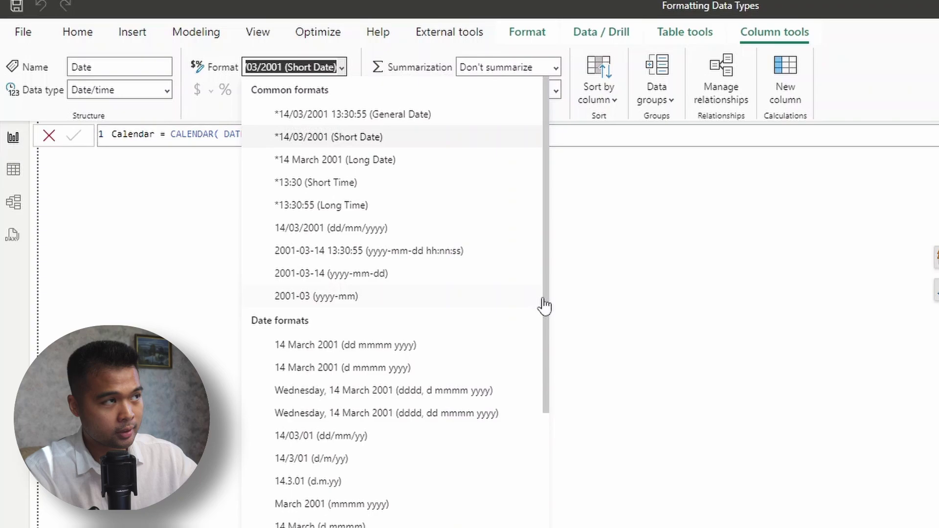
- Enter the custom format Mm/dd/yyyy in the Date column's Format box
type("Mm")
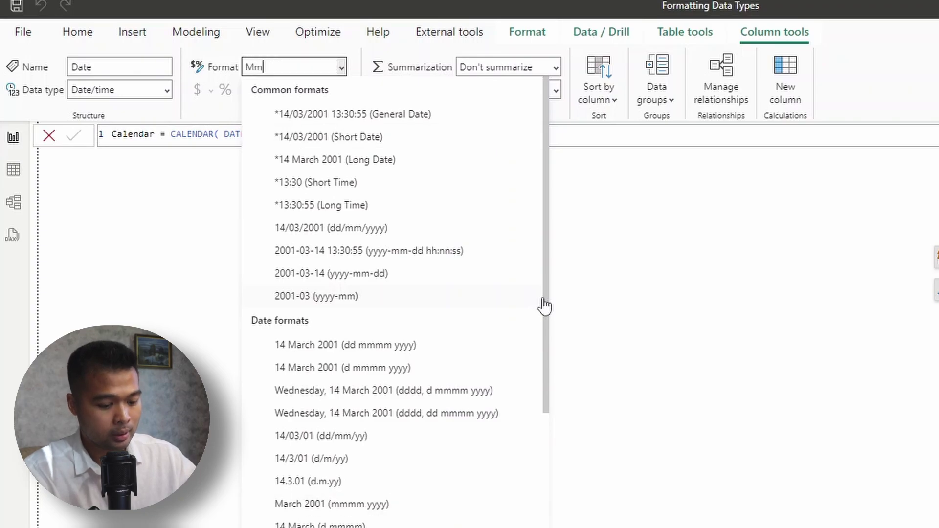
type("dd/")
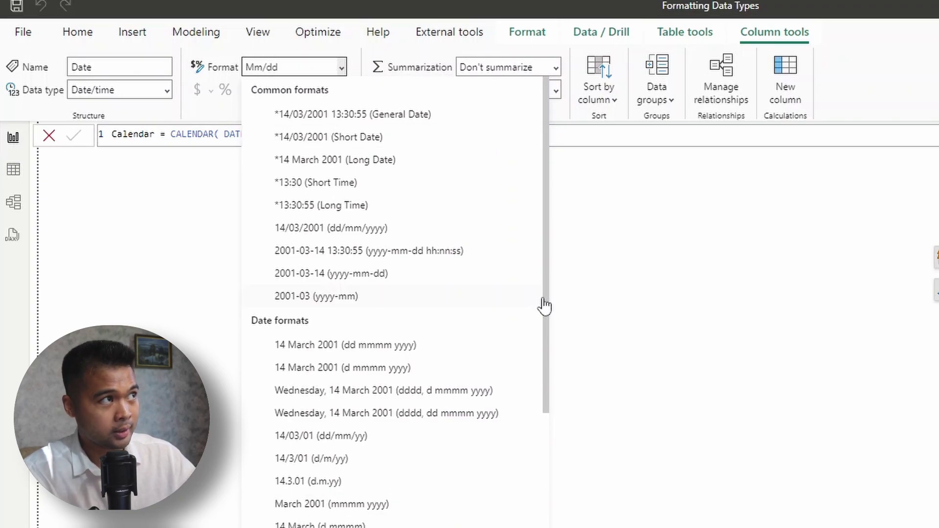
type("yyyy")
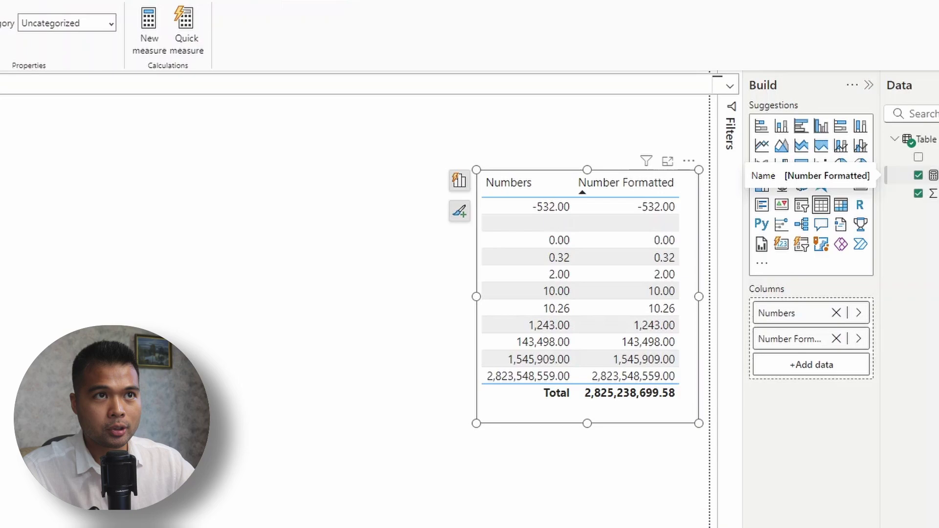
left_click(182, 56)
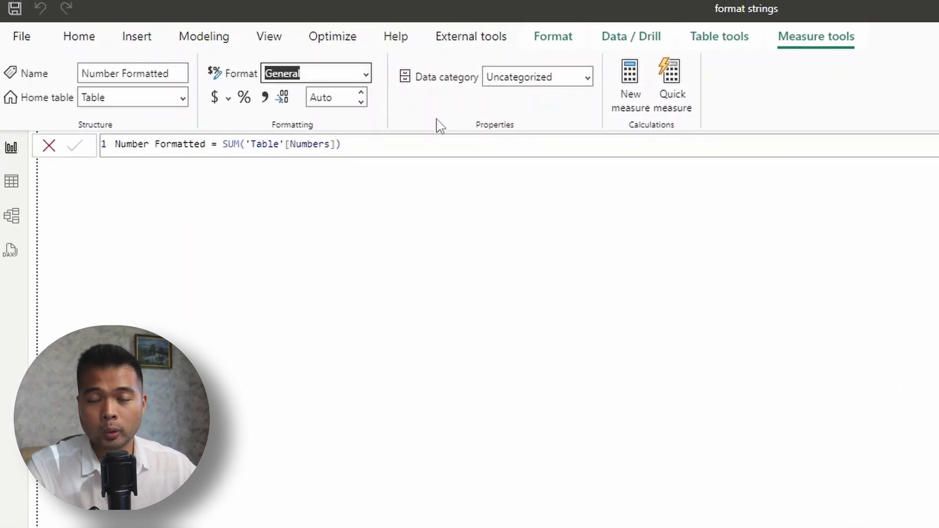
key("End")
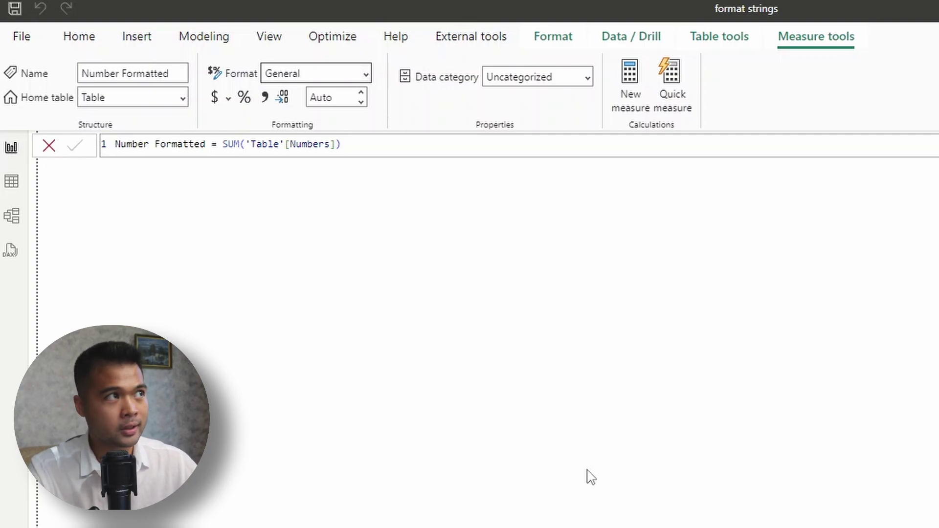
- Replace General with a custom format string, trying 0.0 and then applying 0.#
left_click(316, 75)
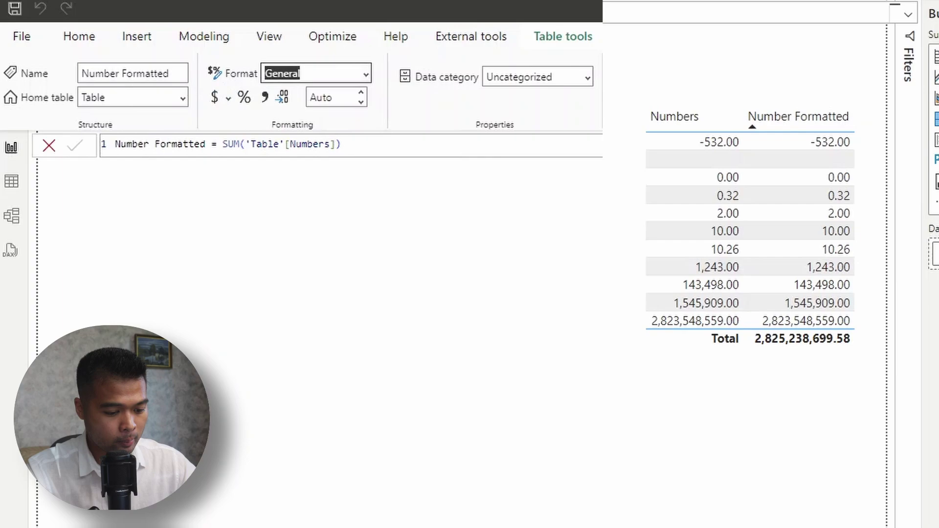
type("$0")
key("ctrl+z")
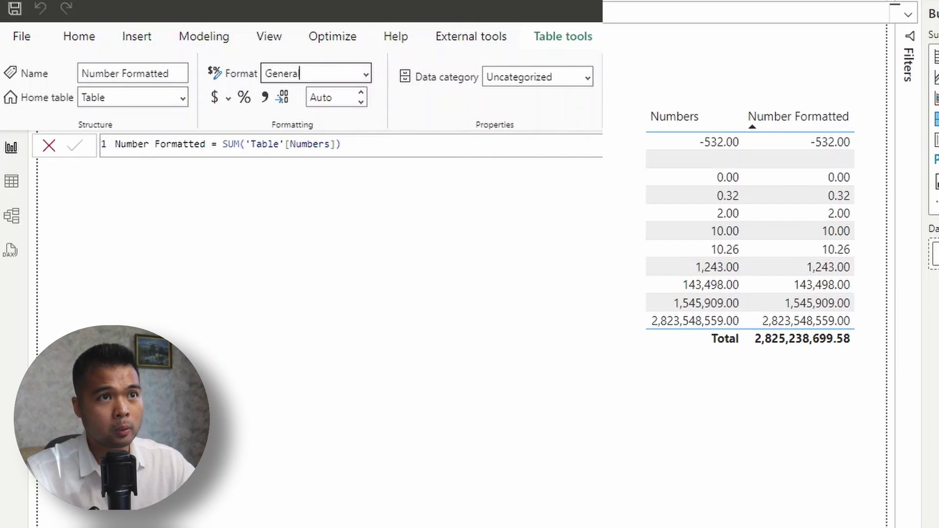
key("ctrl+a")
type("0.0")
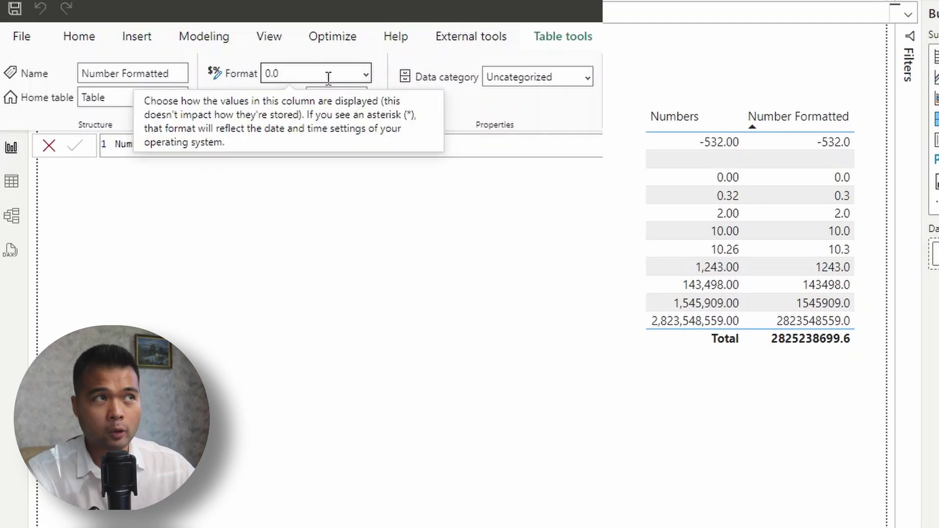
key("BackSpace")
type("#")
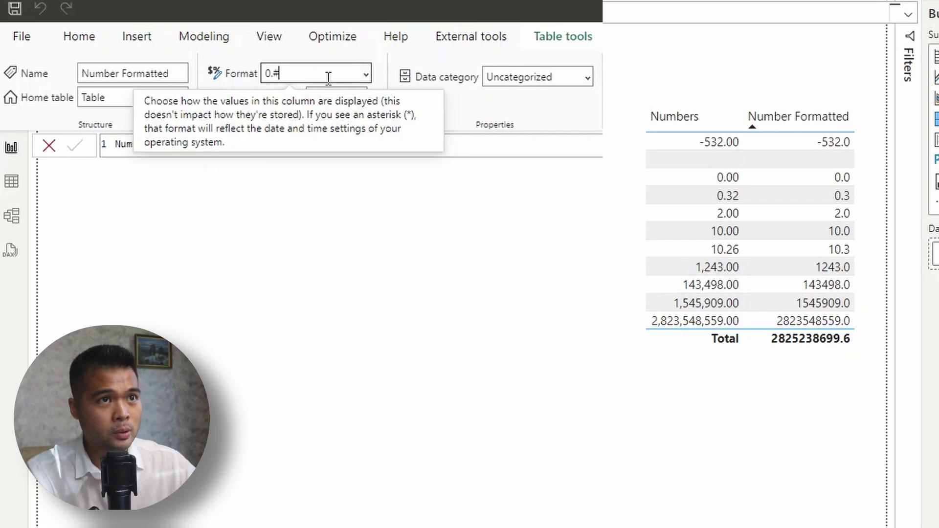
key("Return")
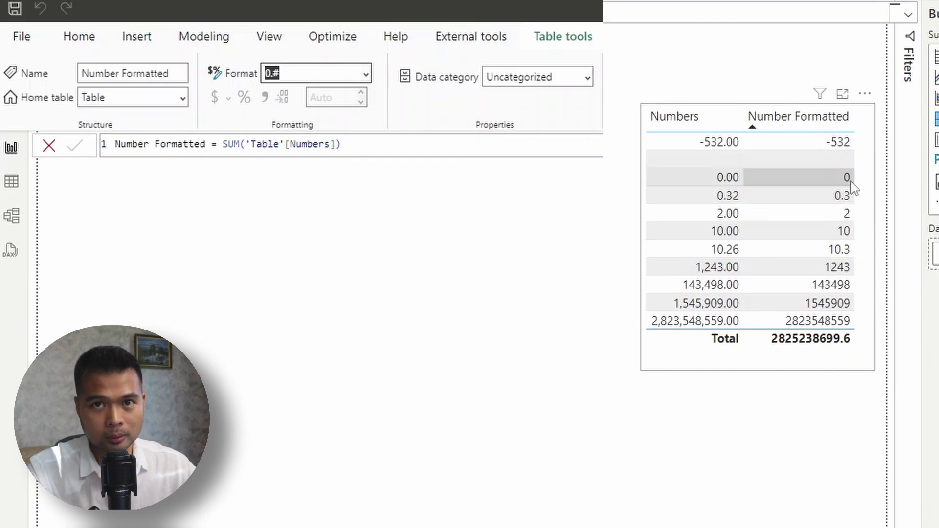
- Change the Number Formatted format string back to 0.0
left_click(312, 74)
key("BackSpace")
type("0")
key("Return")
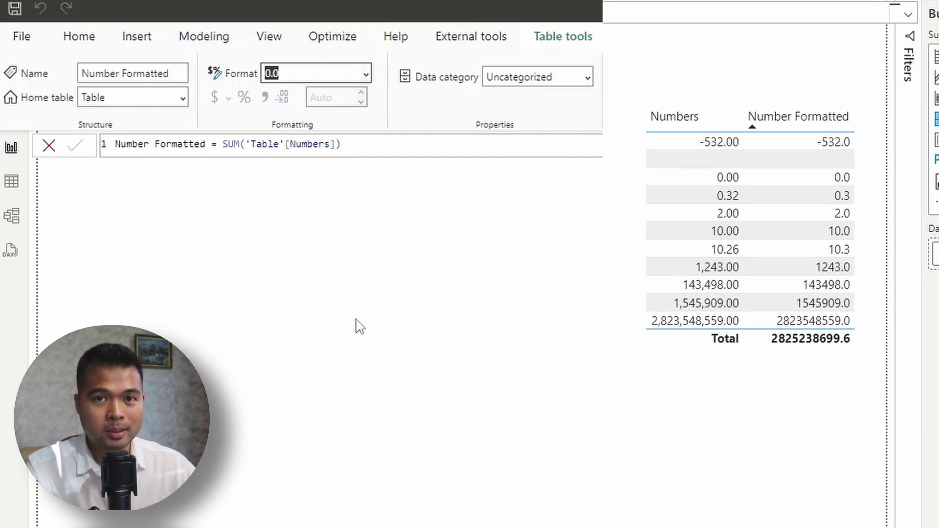
- Scale Number Formatted to billions, stepping the format through 0, 0,, and 0,,,
left_click(336, 73)
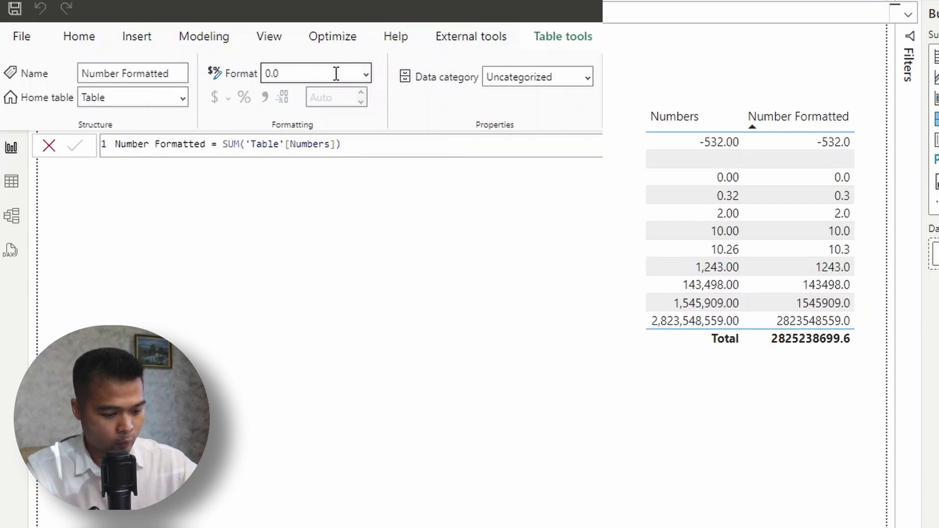
type("0")
key("Return")
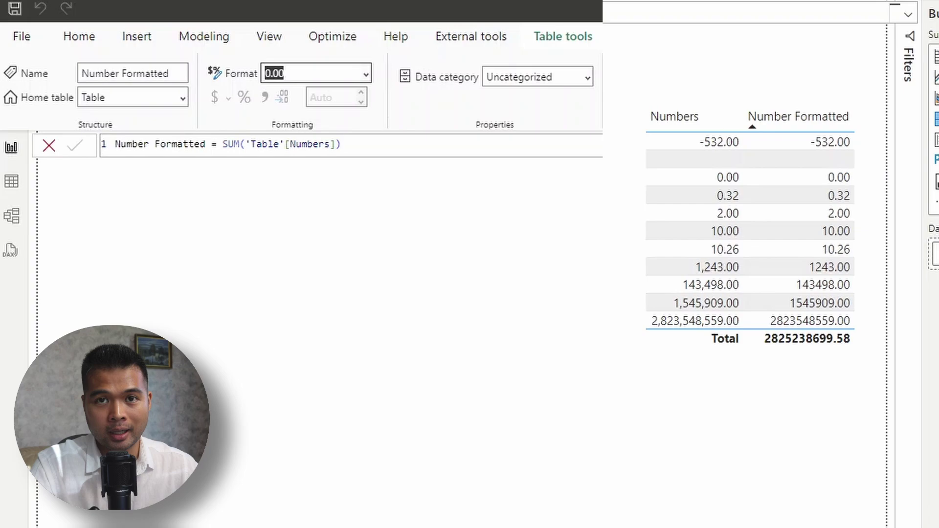
key("BackSpace")
type("0,")
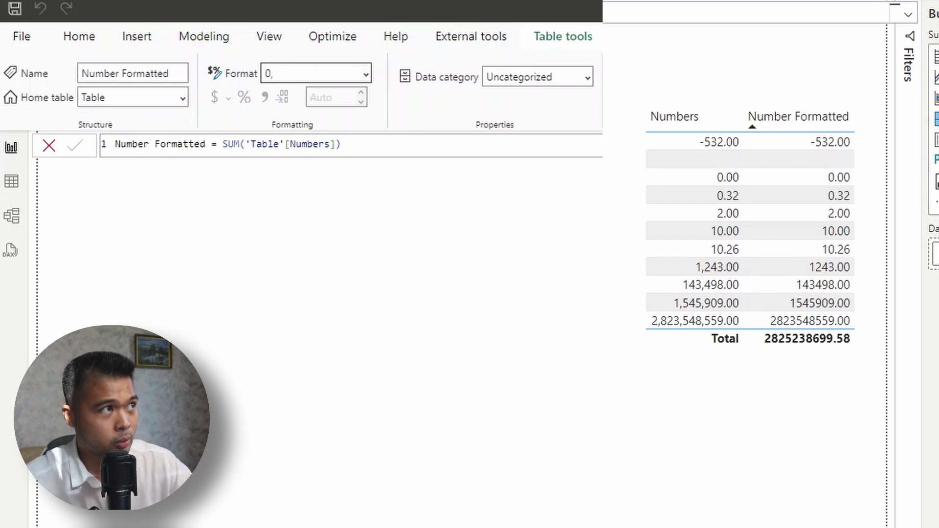
key("Return")
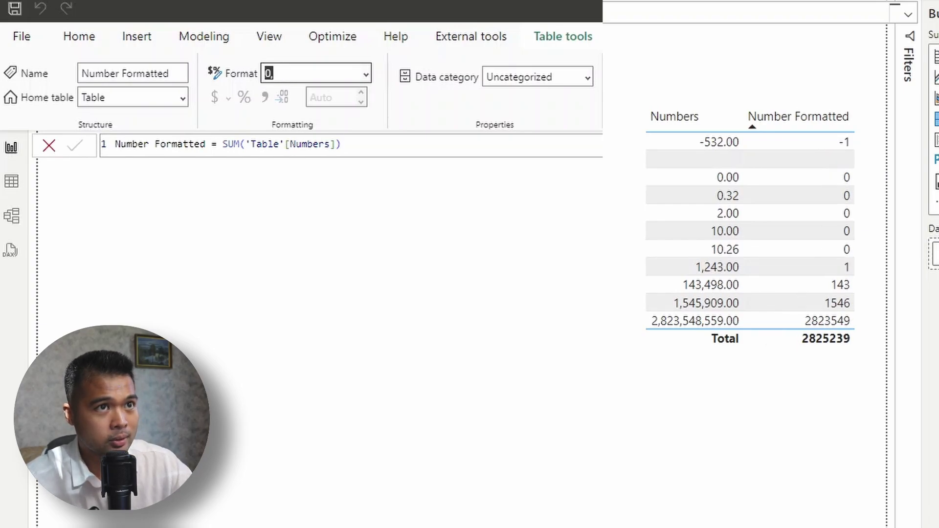
left_click(301, 76)
type(",")
key("Return")
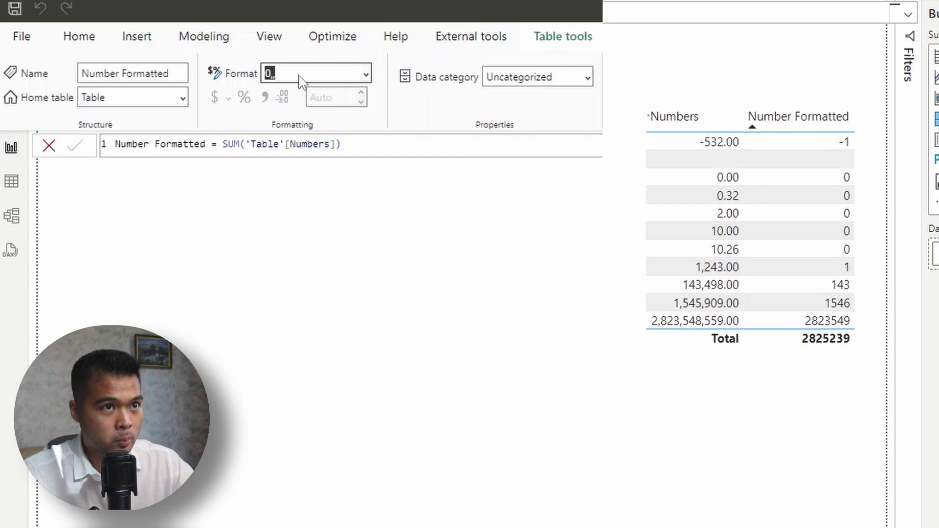
left_click(327, 74)
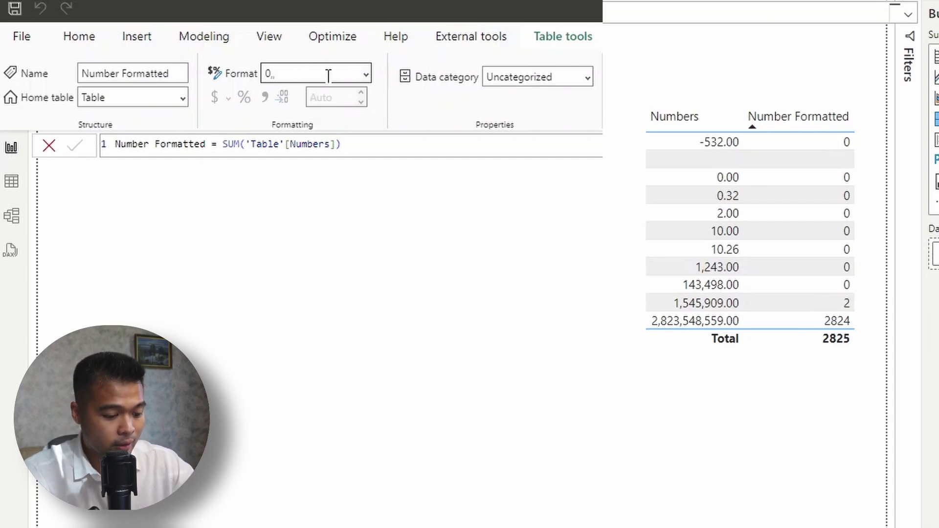
type(",")
key("Return")
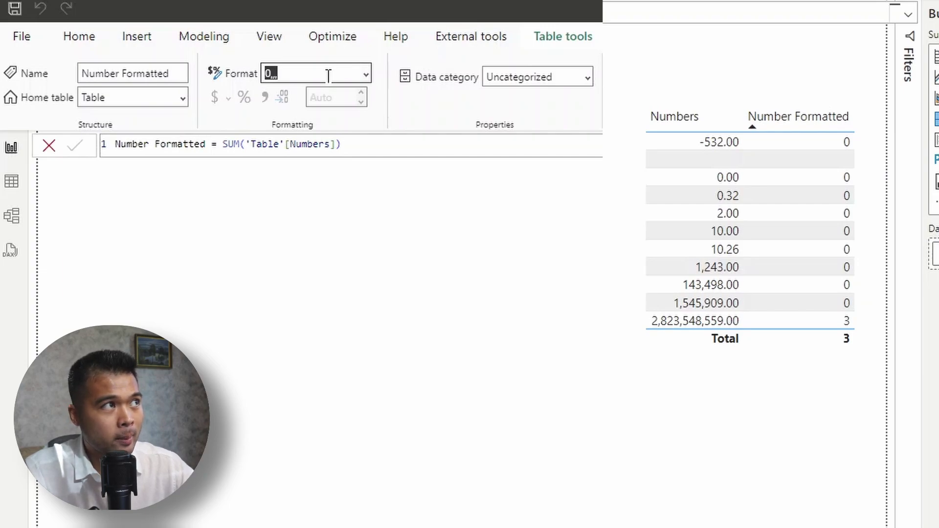
- Add the '. AED' suffix and a £ prefix, giving the format £0,,,. AED
left_click(327, 75)
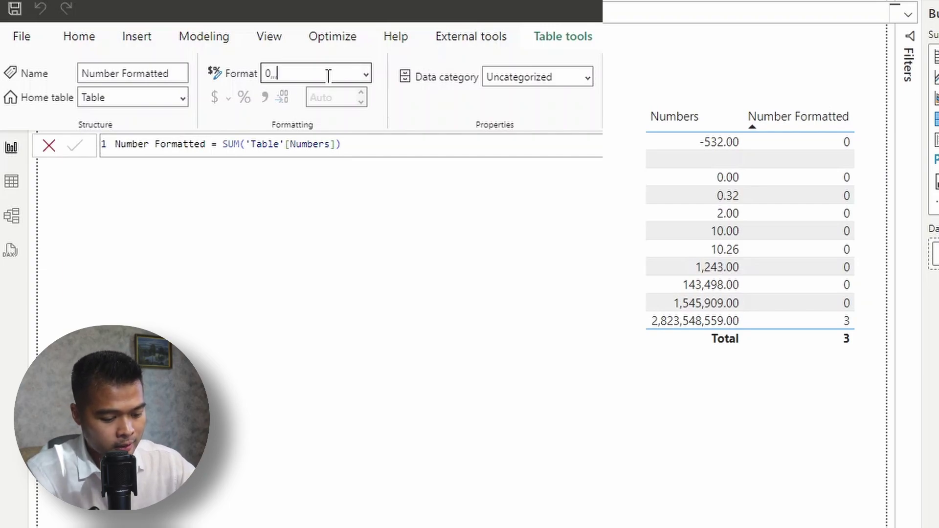
type(".")
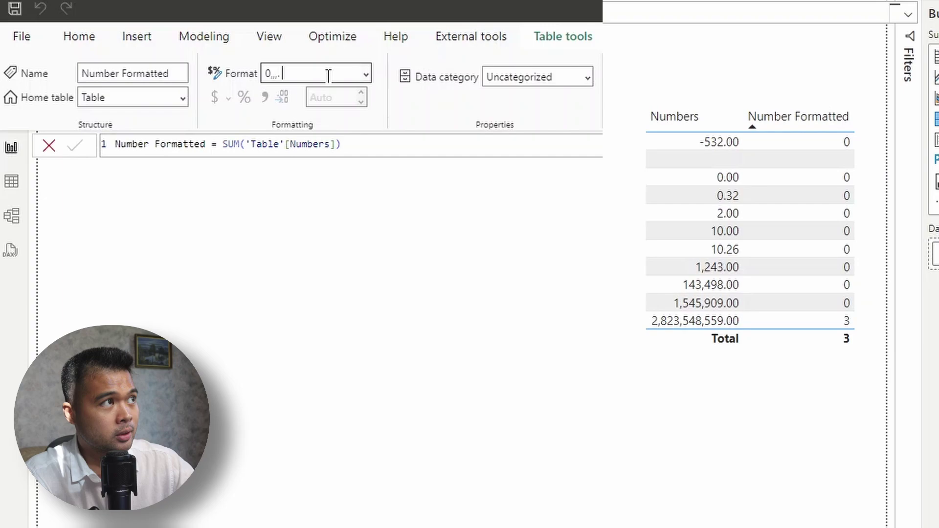
type(" AED")
key("Return")
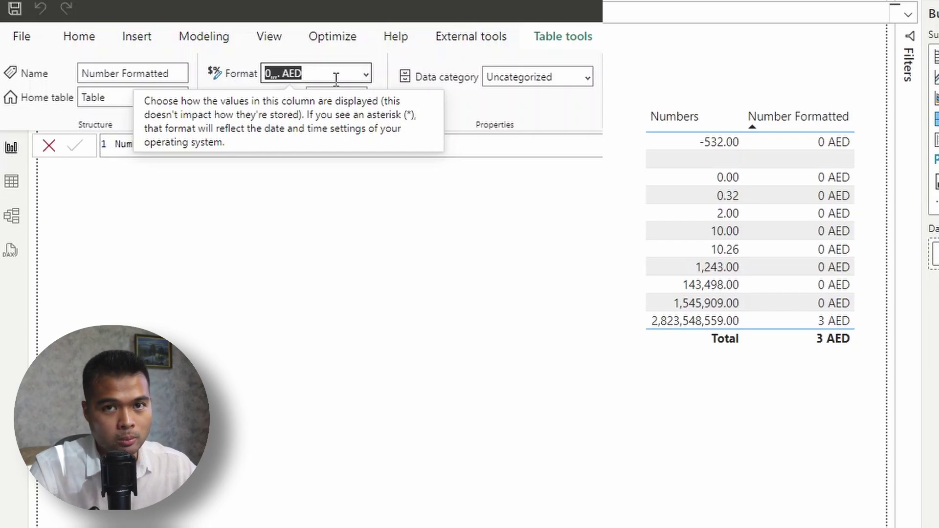
key("Home")
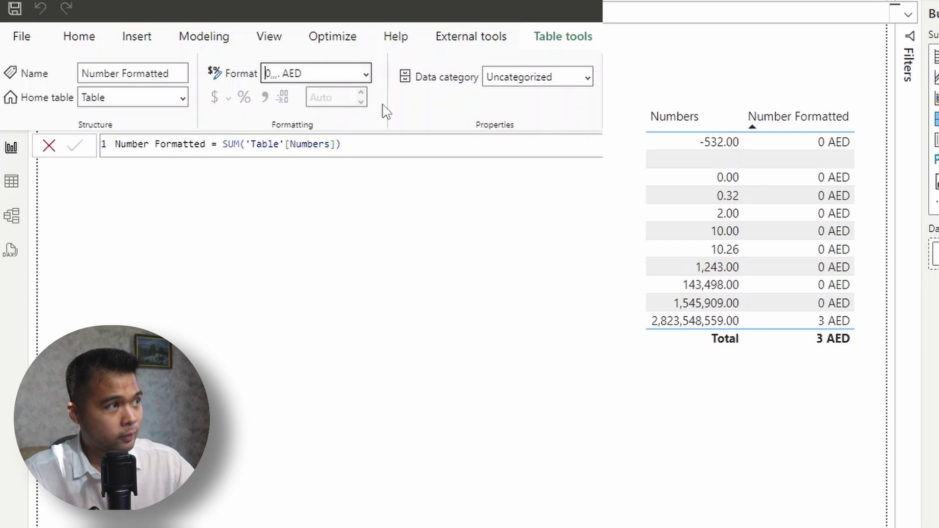
type("£")
key("End")
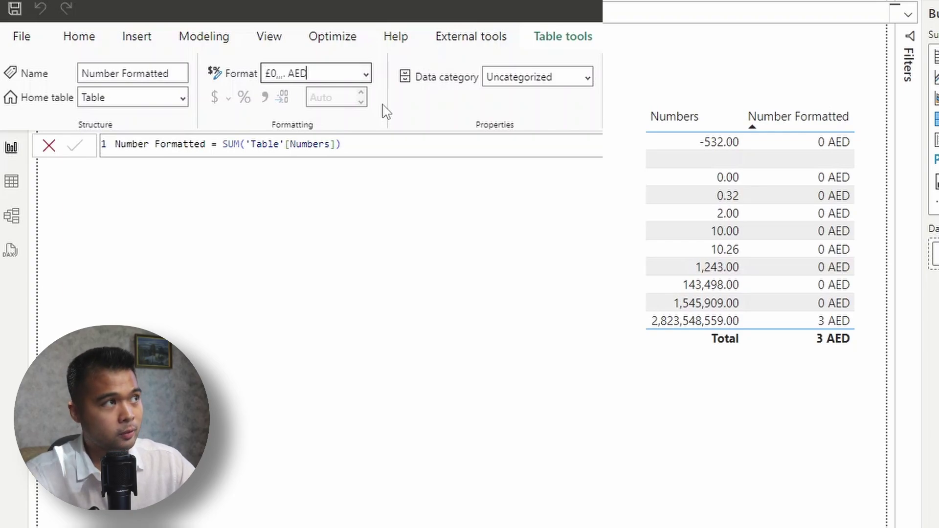
key("Return")
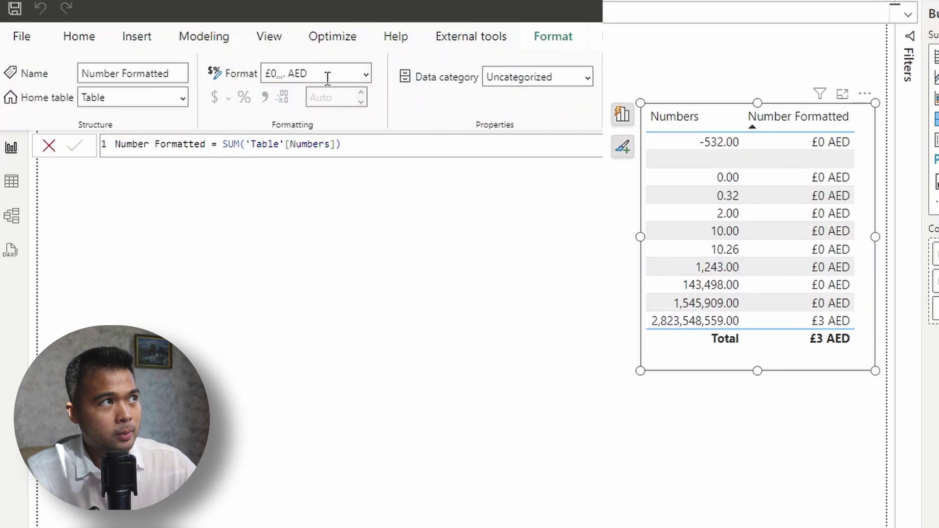
- Apply the three-section format string £0.0;(£0.0);none to Number Formatted
type("£0.0;(£0.0);none")
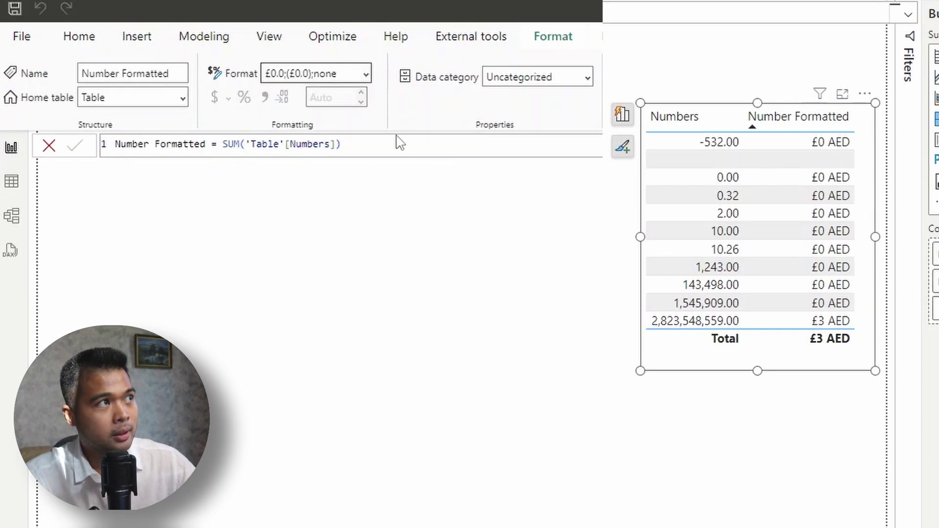
key("Return")
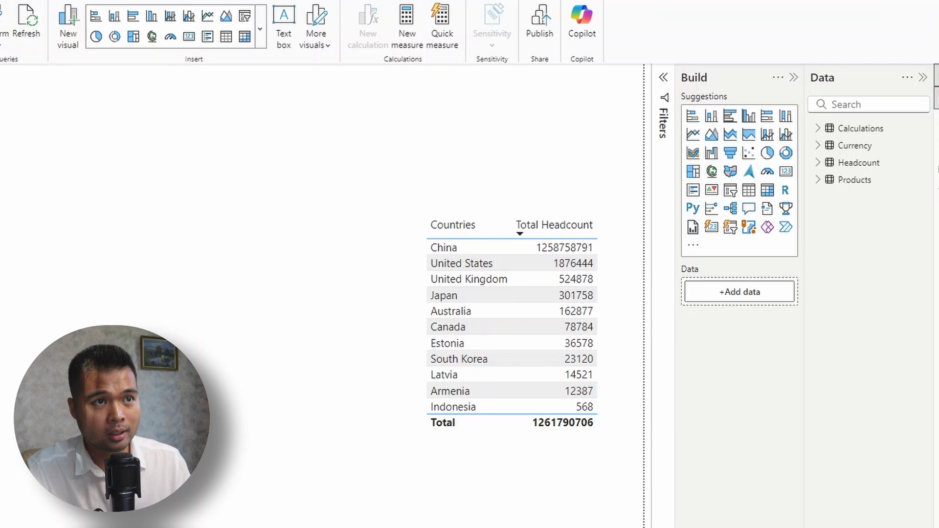
- Switch the Total Headcount measure's format type to Dynamic
left_click(820, 136)
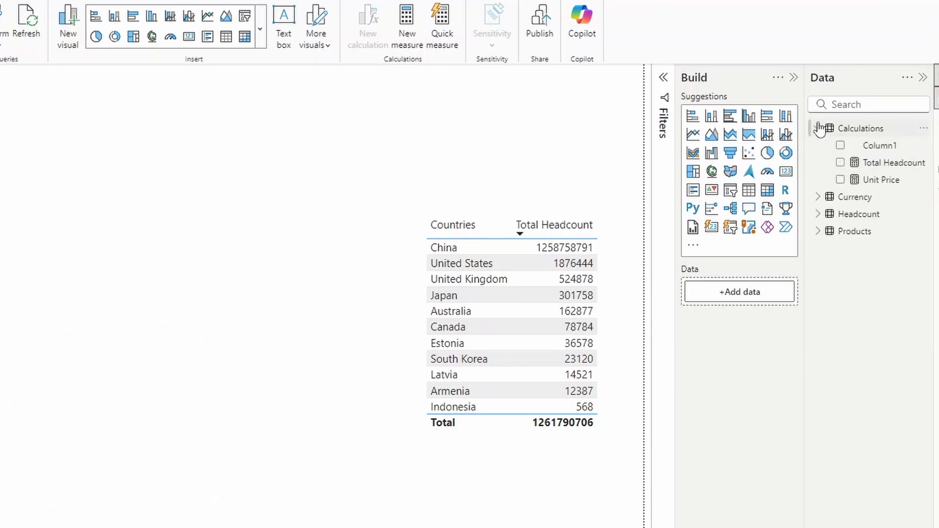
left_click(862, 166)
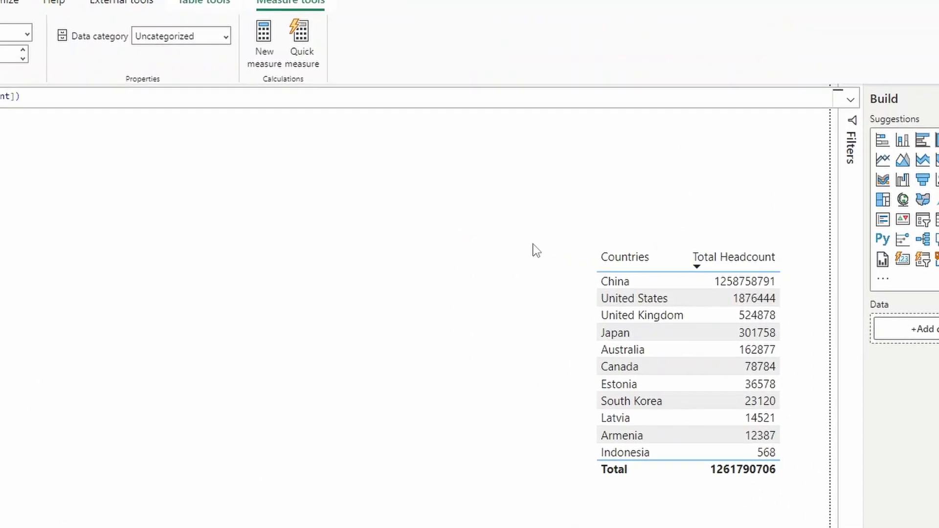
left_click(392, 81)
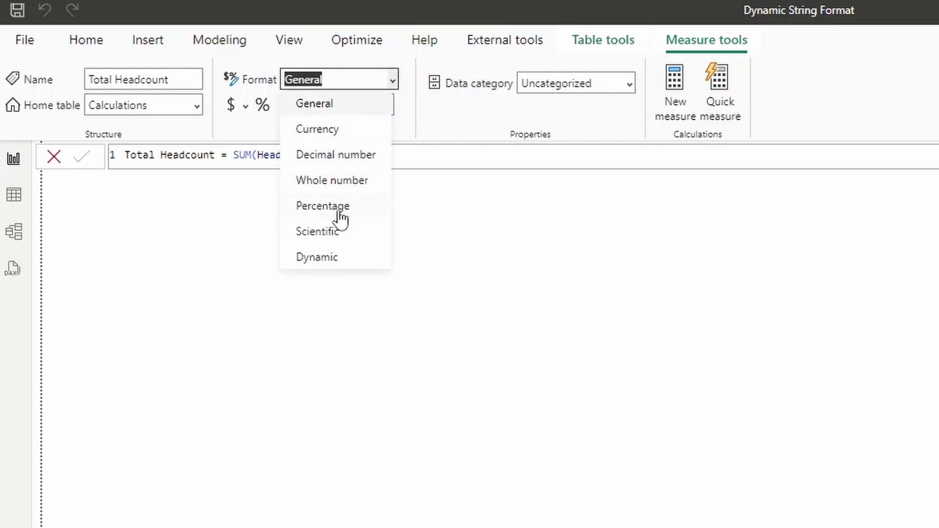
left_click(329, 259)
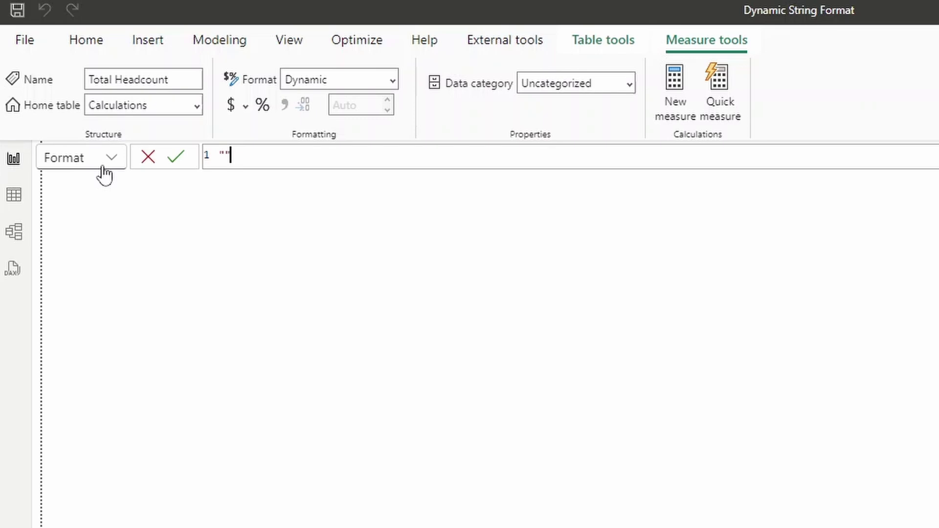
- Replace the placeholder with VAR _headcount = SUM(Headcount[Headcount])
left_click(270, 155)
key("Left")
key("BackSpace")
type("VAR _headcount = SUM(head")
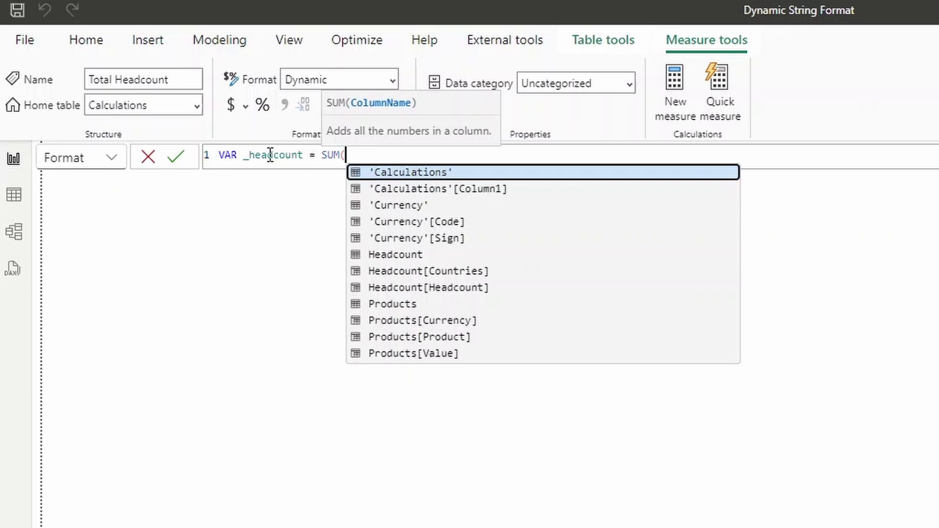
key("Down")
key("Down")
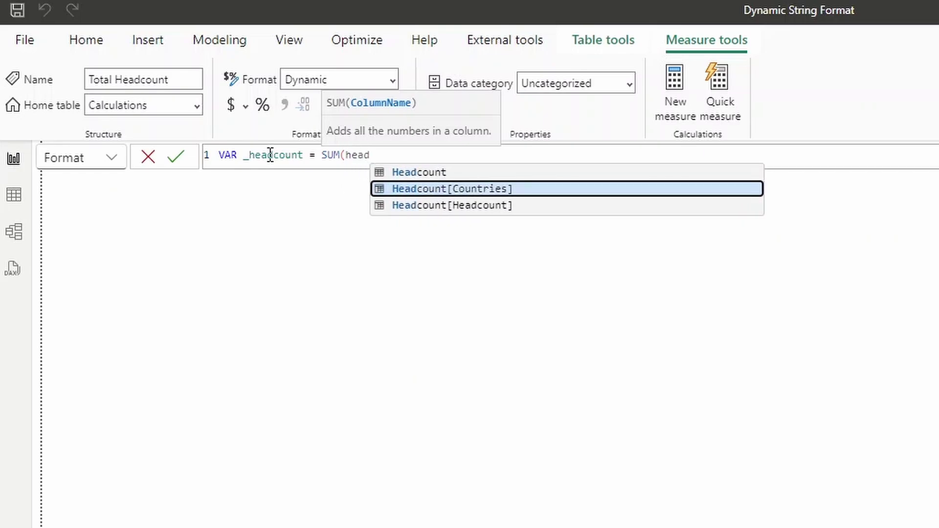
key("Tab")
type(")")
- Add RETURN SWITCH(TRUE(), with the first condition _headcount < 1000
key("shift+Return")
type("RETURN")
key("shift+Return")
type("SWI")
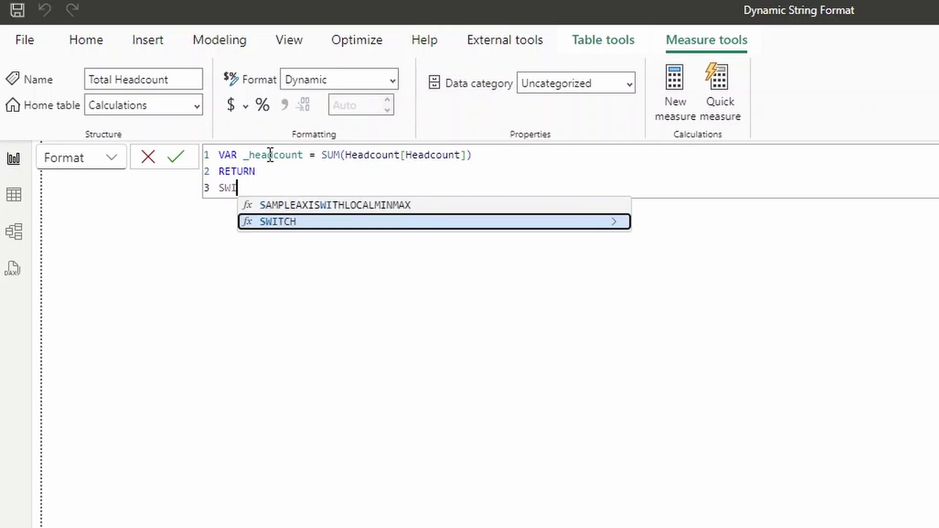
key("Tab")
type("(")
key("shift+Return")
type("TRUE()")
key("shift+Return")
type(", ")
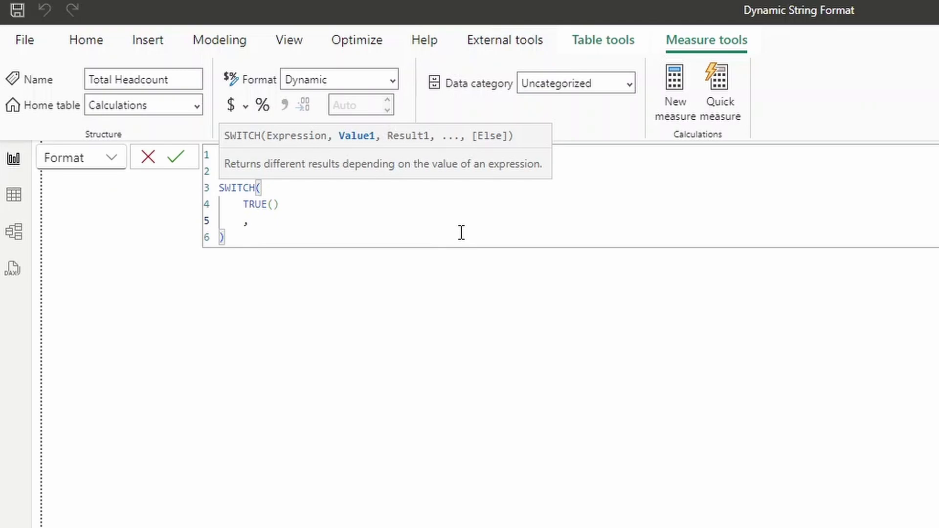
type("_head")
key("Tab")
type("< 1000")
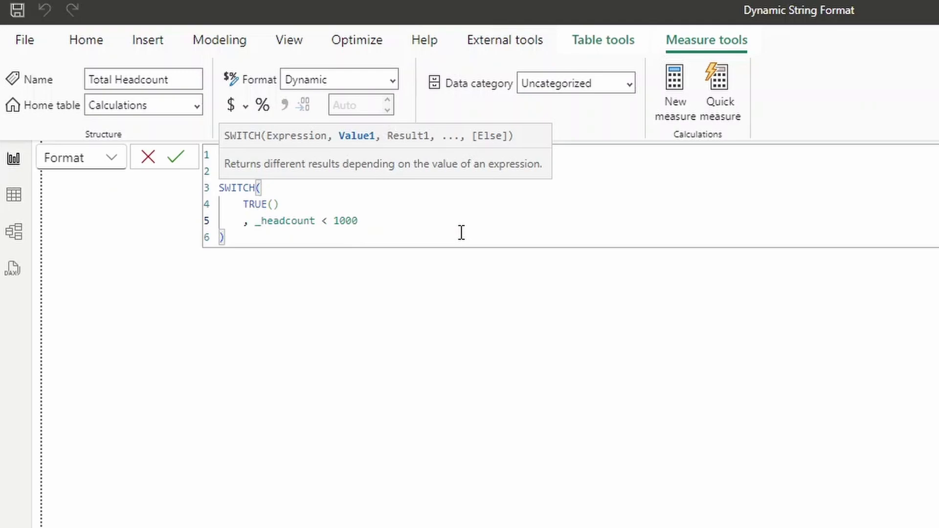
type(", \"0")
key("Return")
type(", _headcount < 1")
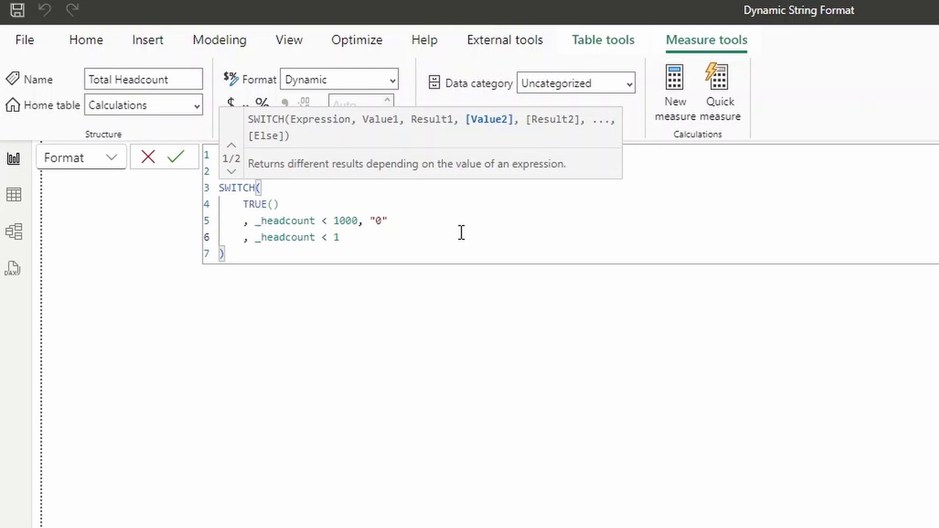
type("000000, \"#,.0K")
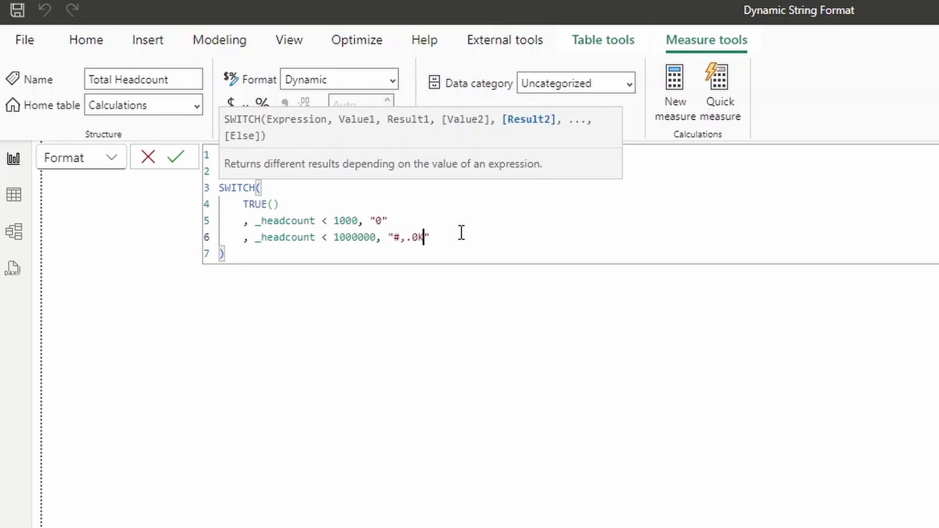
key("End")
key("Return")
type(", _headcount")
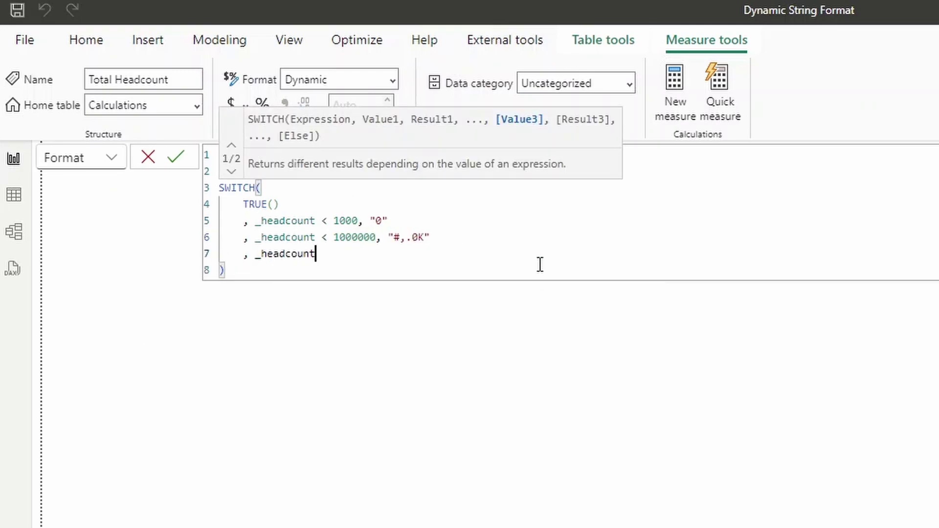
type(" < 1000000000, \"#,,.0M")
key("End")
key("Return")
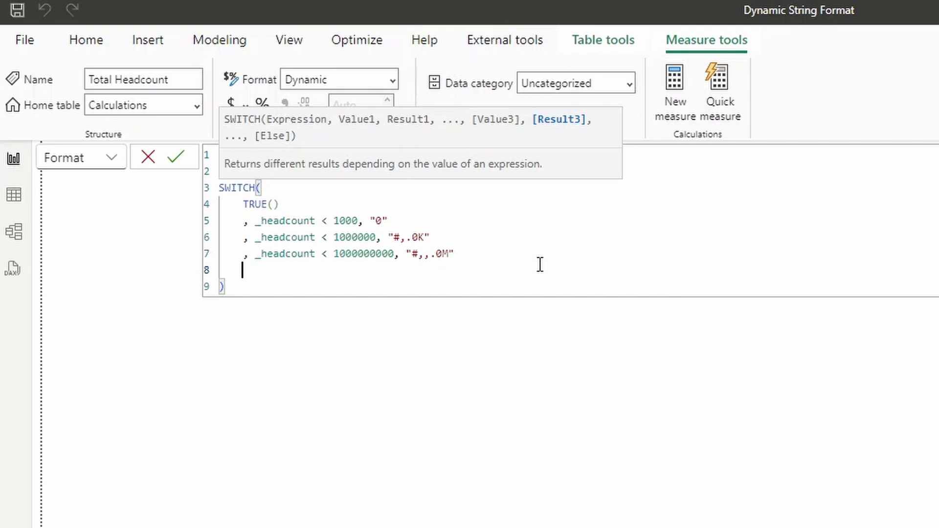
type(", _headcount >= 1000000000, \"#,")
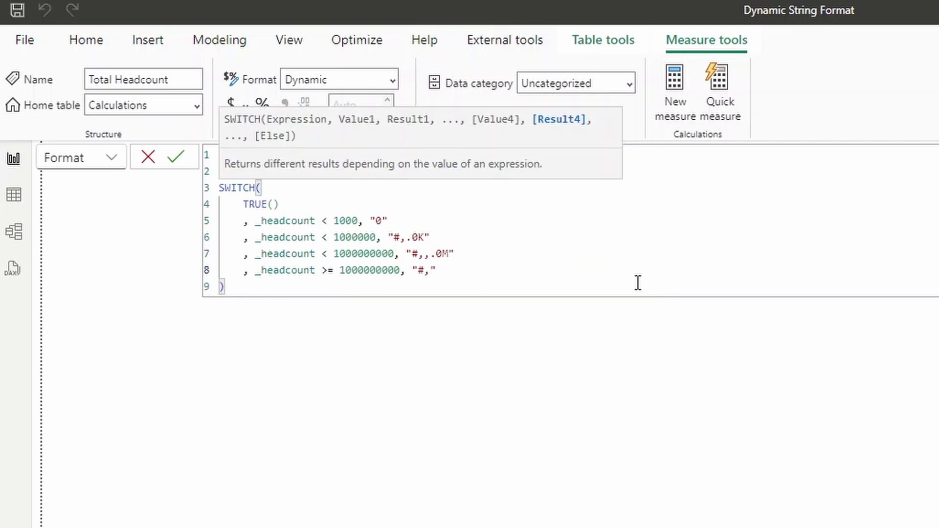
type(",,.0B")
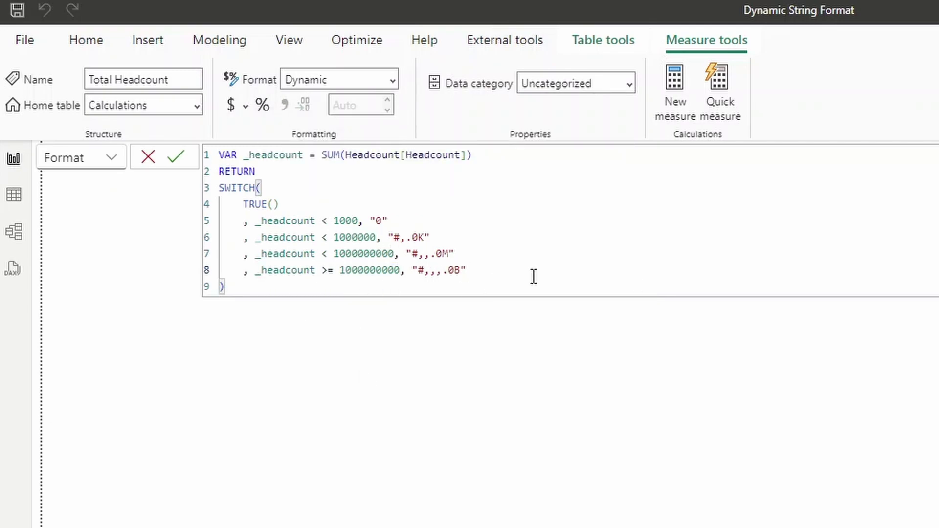
- Commit the Total Headcount dynamic format string
key("Return")
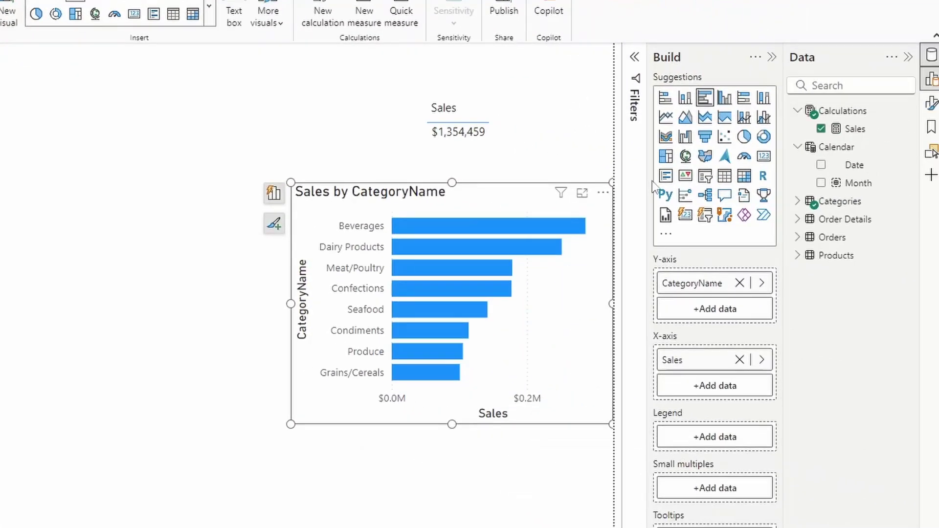
- In the bar chart's Data format properties, give the Sales field the format $.0
left_click(932, 103)
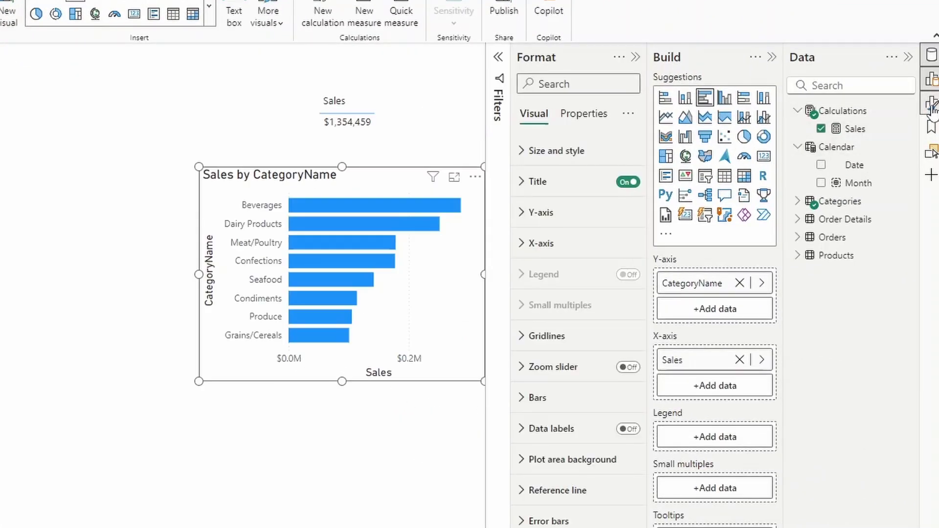
left_click(587, 114)
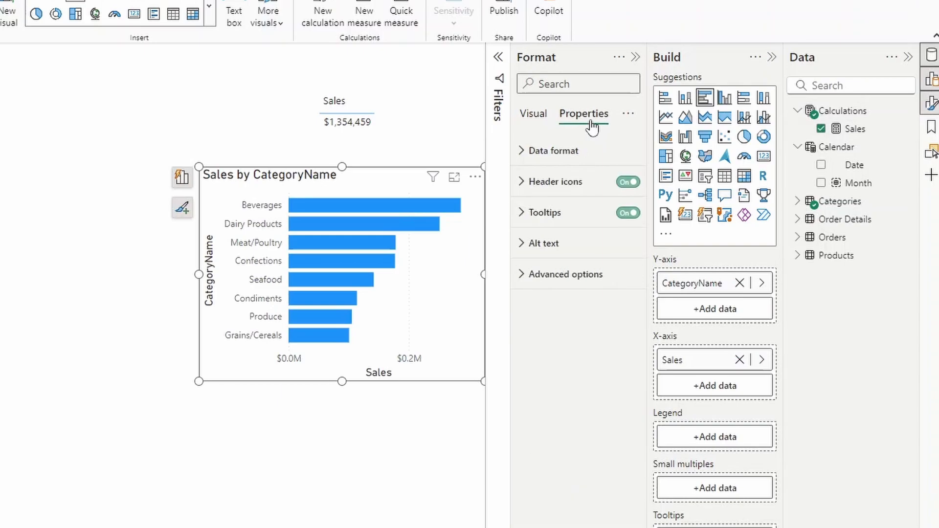
left_click(570, 150)
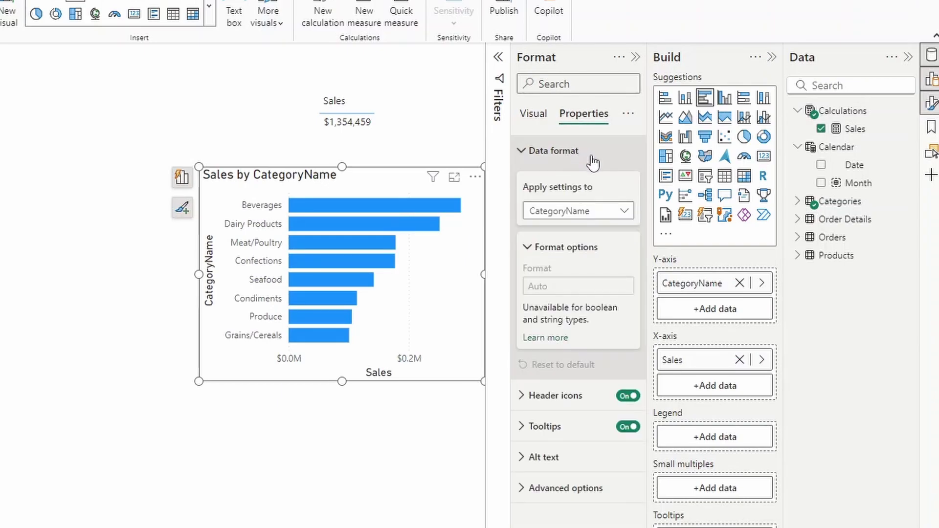
left_click(603, 211)
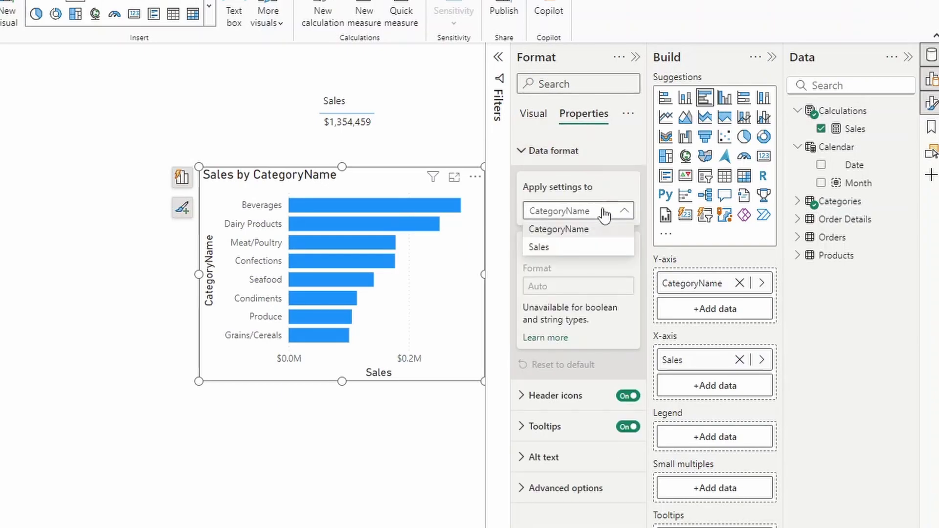
left_click(581, 249)
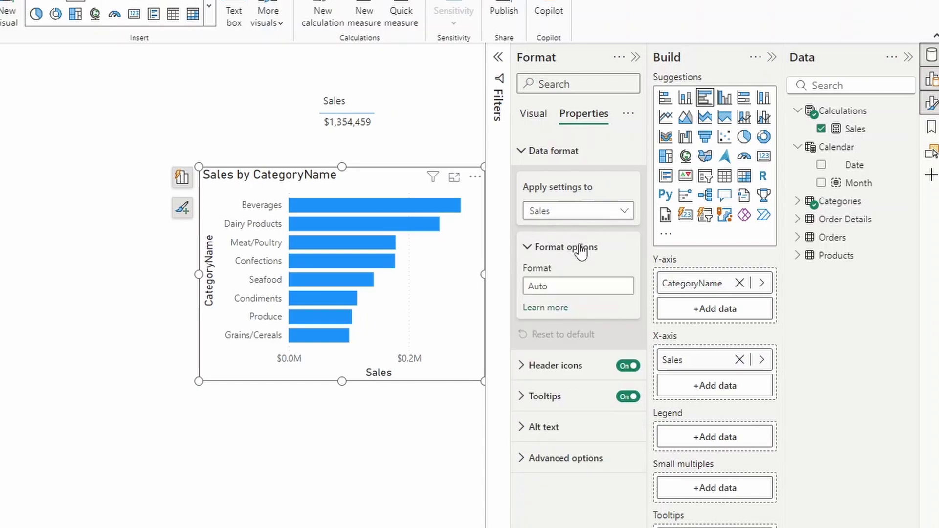
left_click(566, 286)
type("$.")
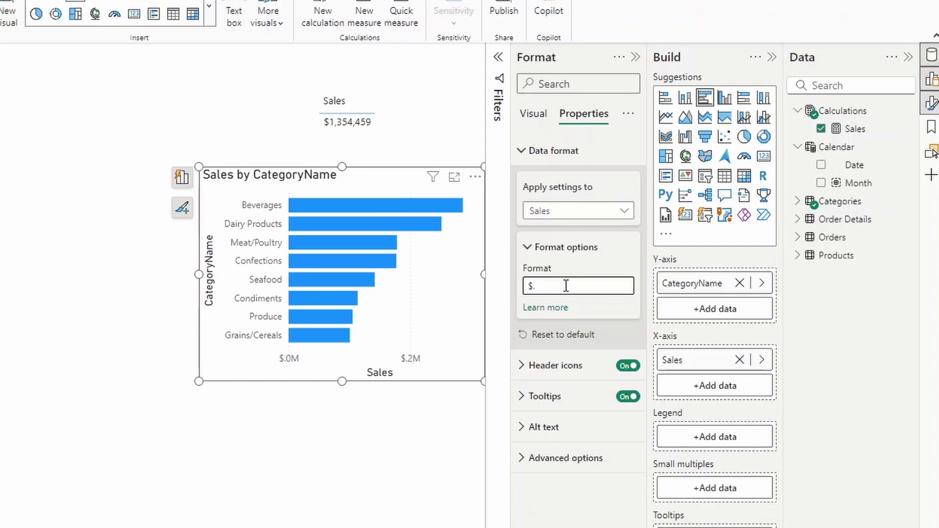
type("0")
mouse_move(386, 204)
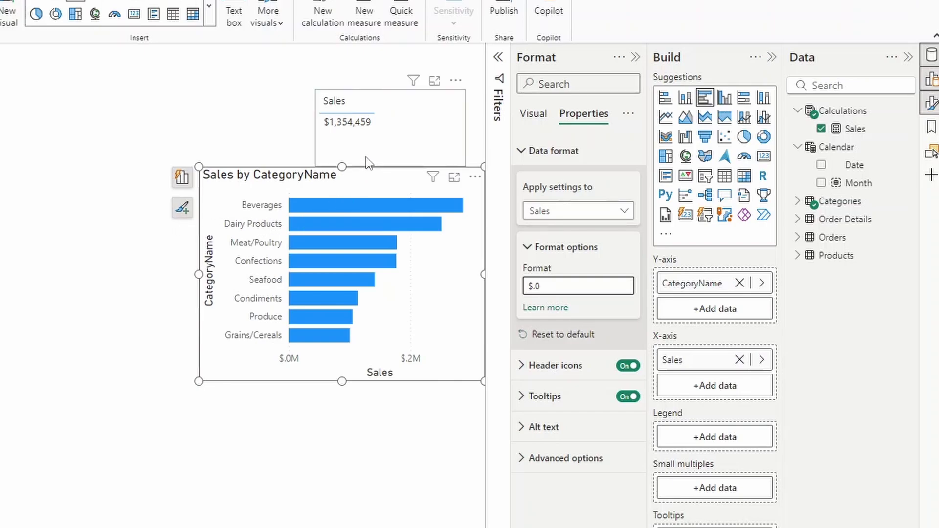
left_click(536, 121)
- Turn on data labels for the Sales by CategoryName bars
left_click(534, 115)
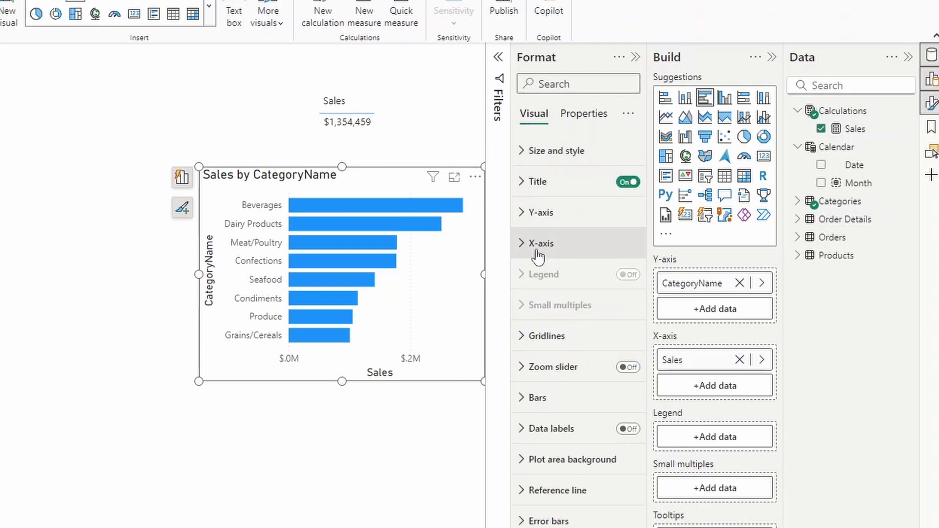
left_click(628, 429)
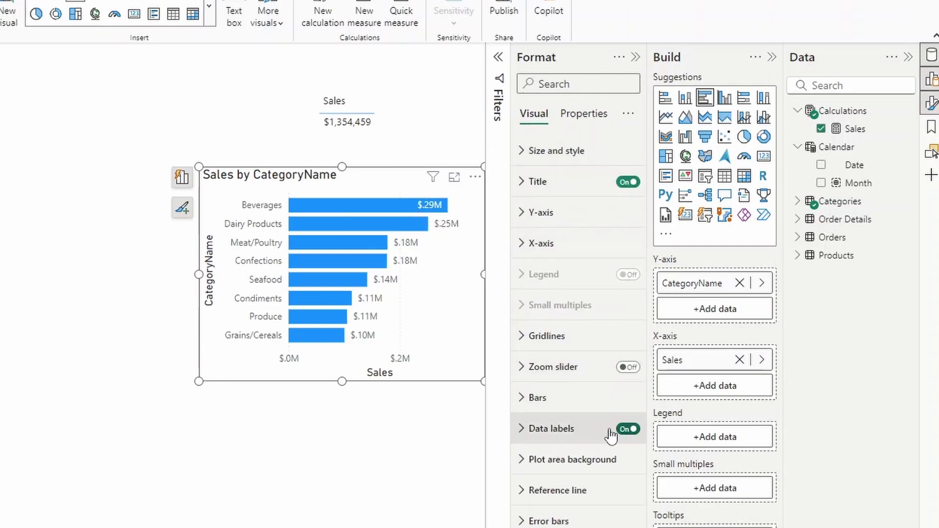
left_click(575, 430)
scroll(576, 430, "down", 10)
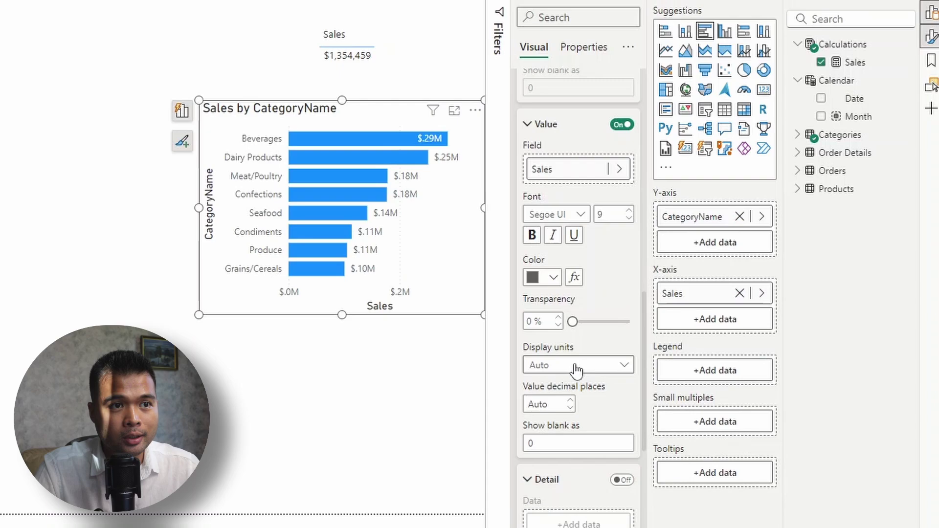
- Set the label display units to Custom with format code £0.0
left_click(577, 370)
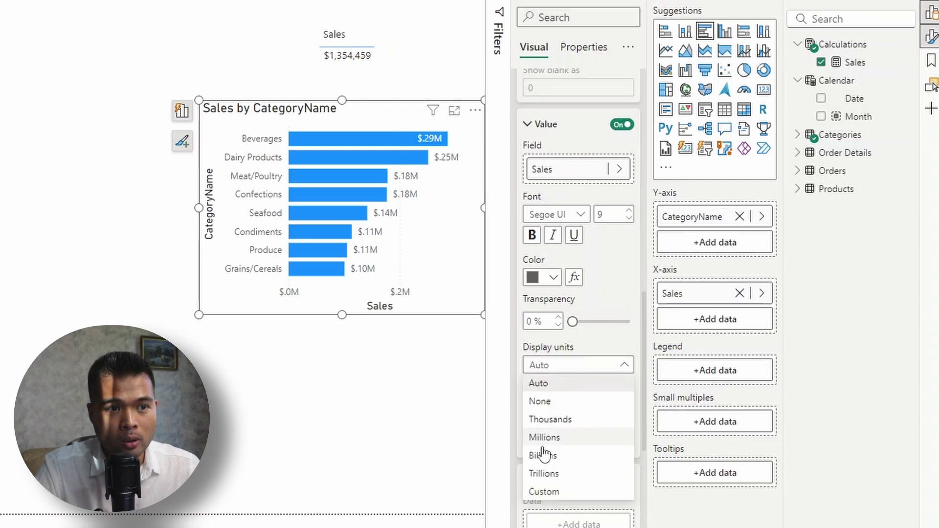
left_click(541, 492)
left_click(587, 408)
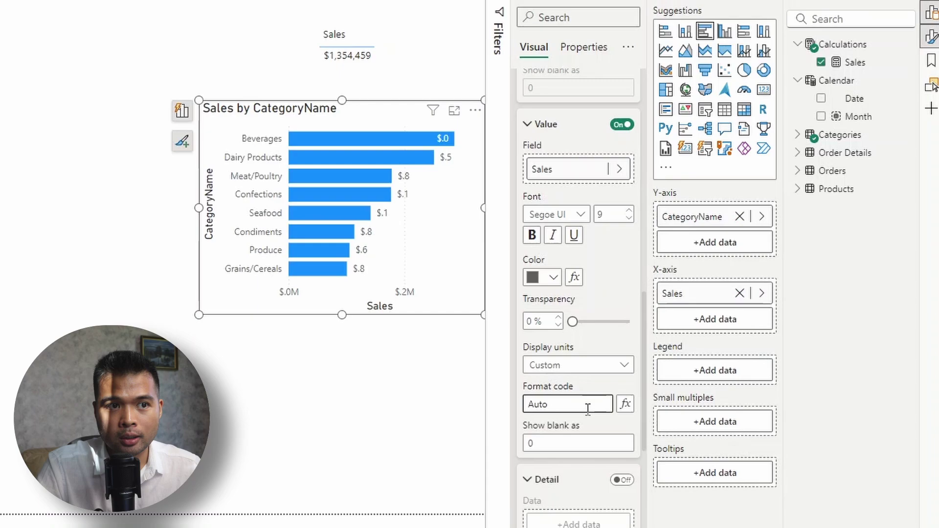
type("£0.0")
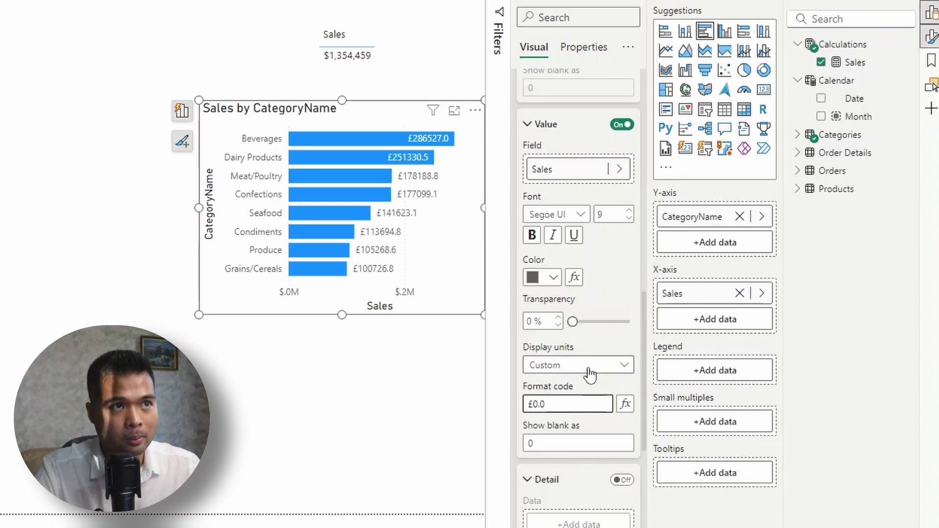
mouse_move(434, 148)
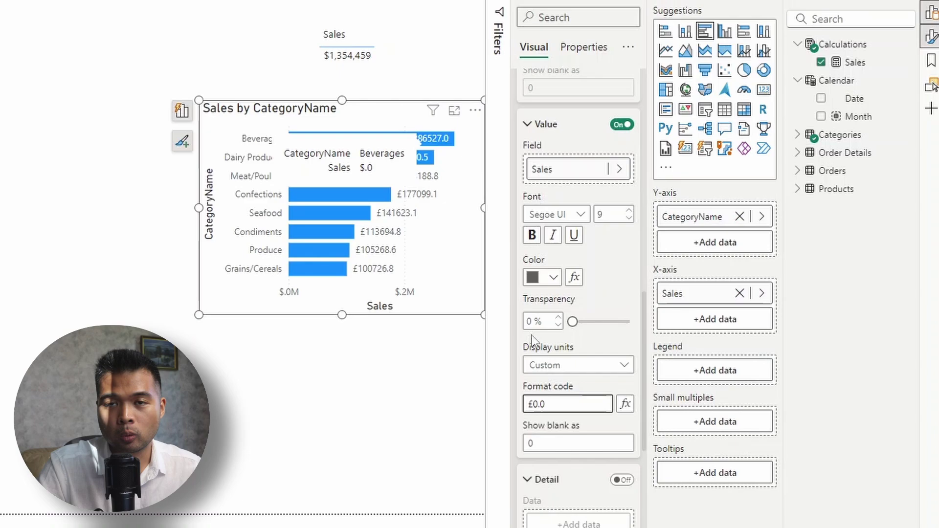